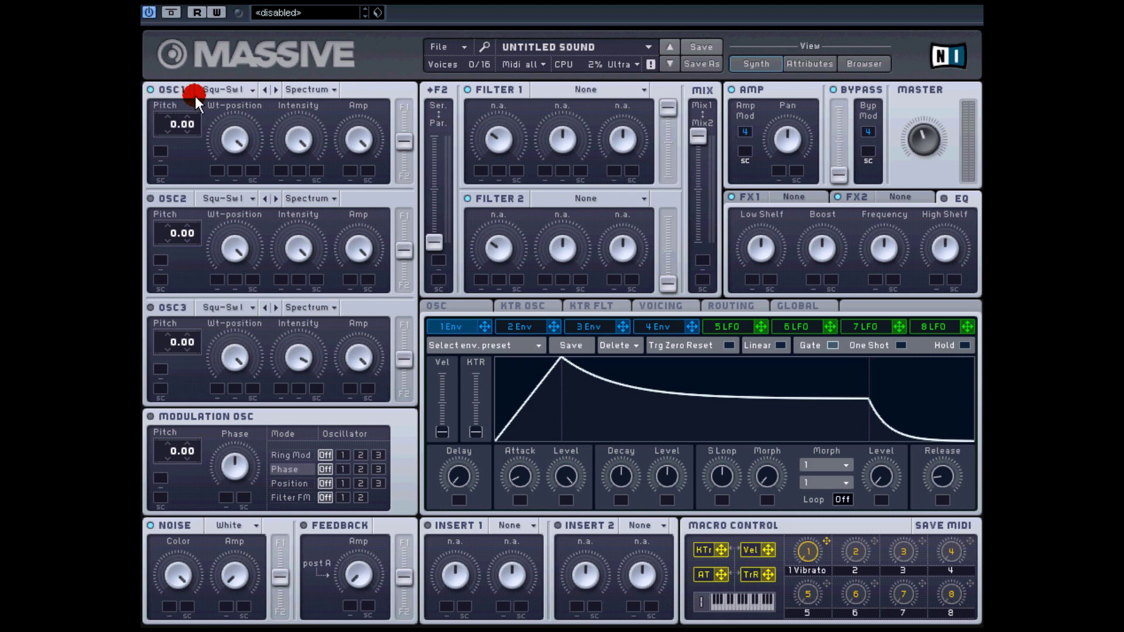
Start a new, empty sound
click(473, 33)
click(457, 48)
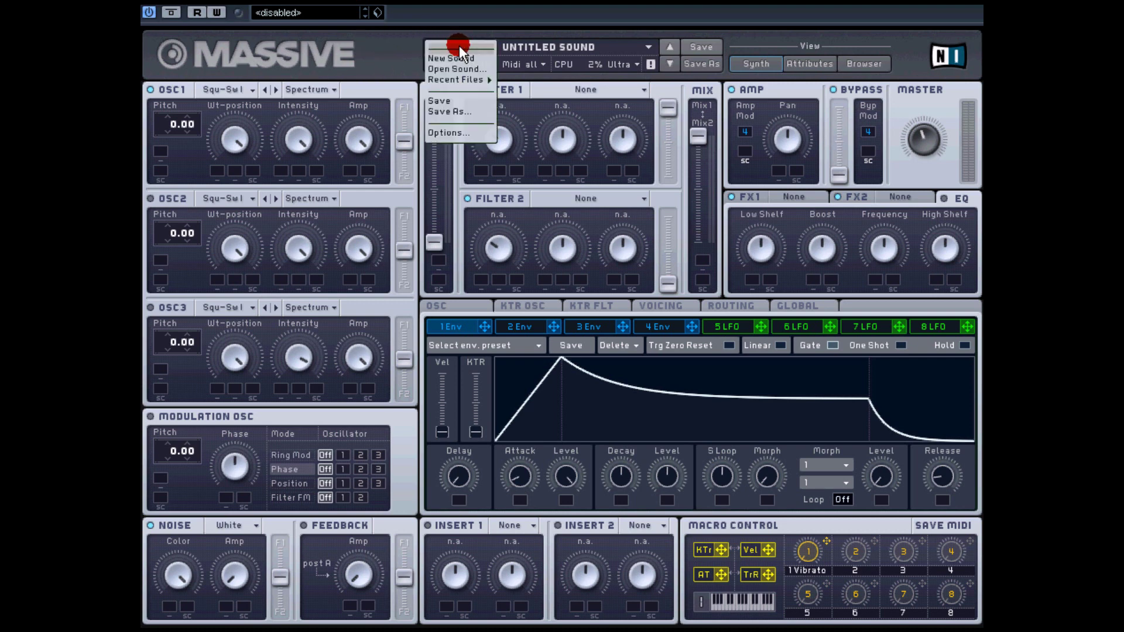
click(470, 58)
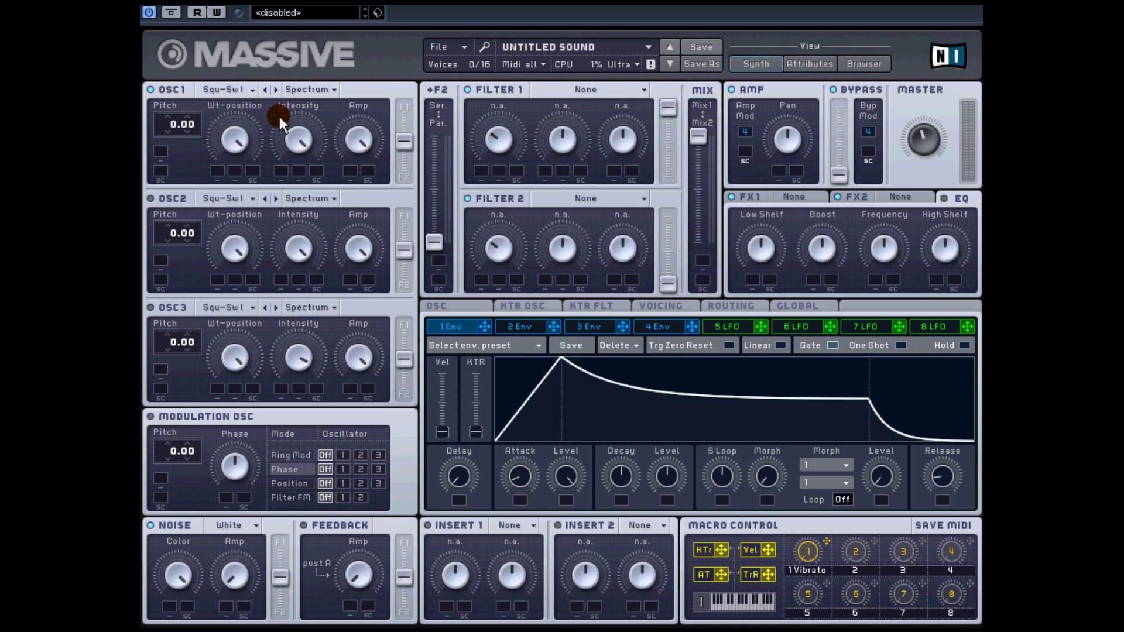
Set the OSC1 wavetable to Drive I
click(251, 91)
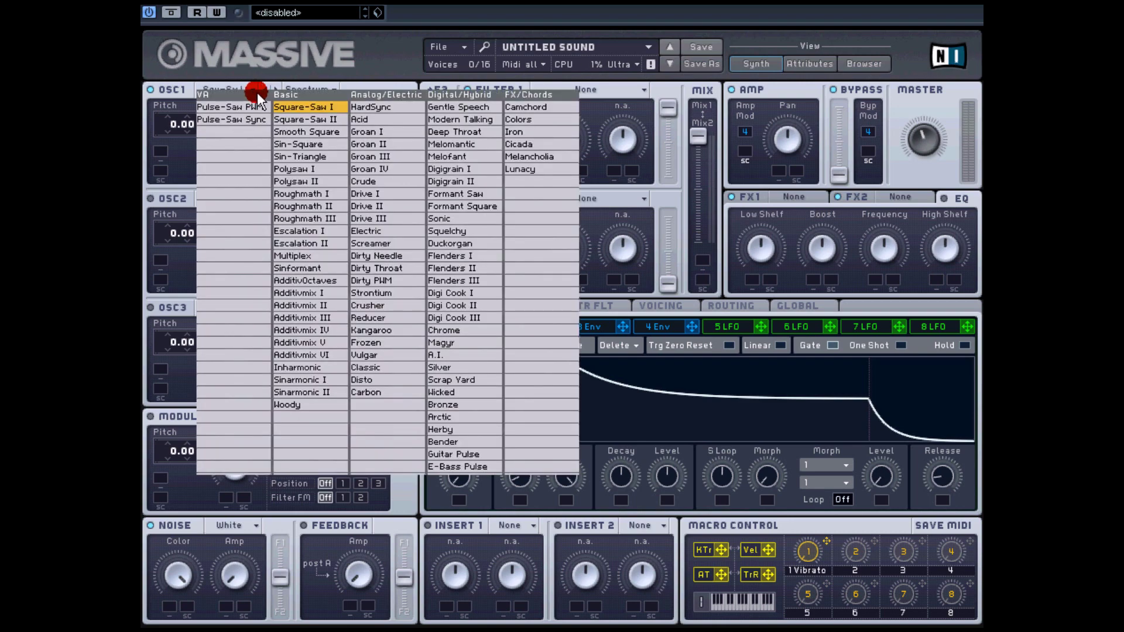
click(376, 52)
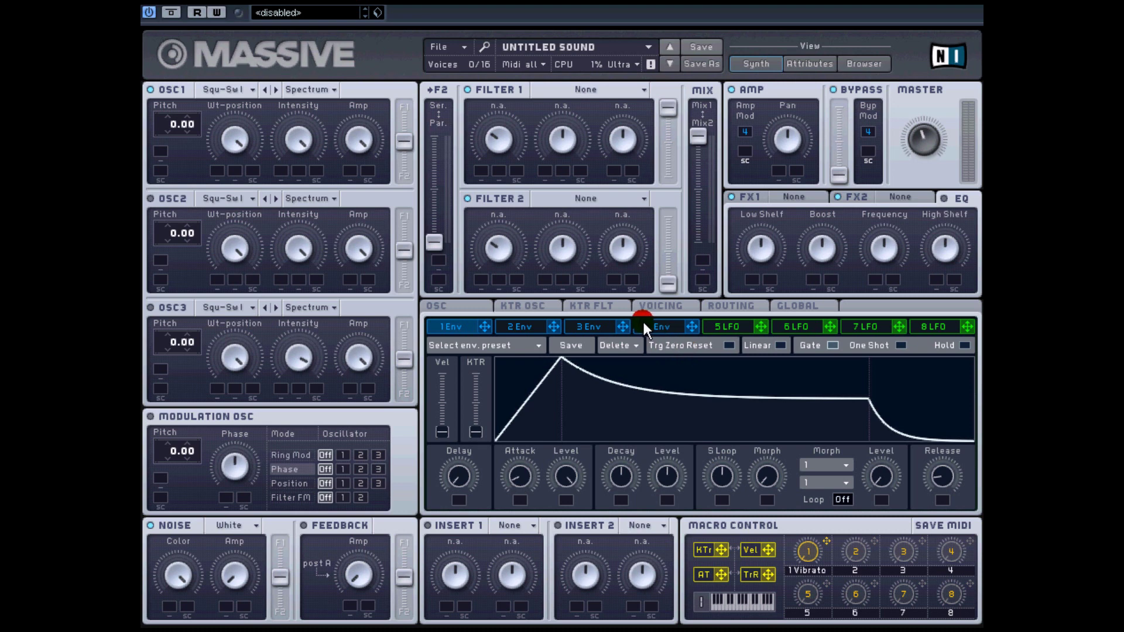
click(230, 127)
click(253, 92)
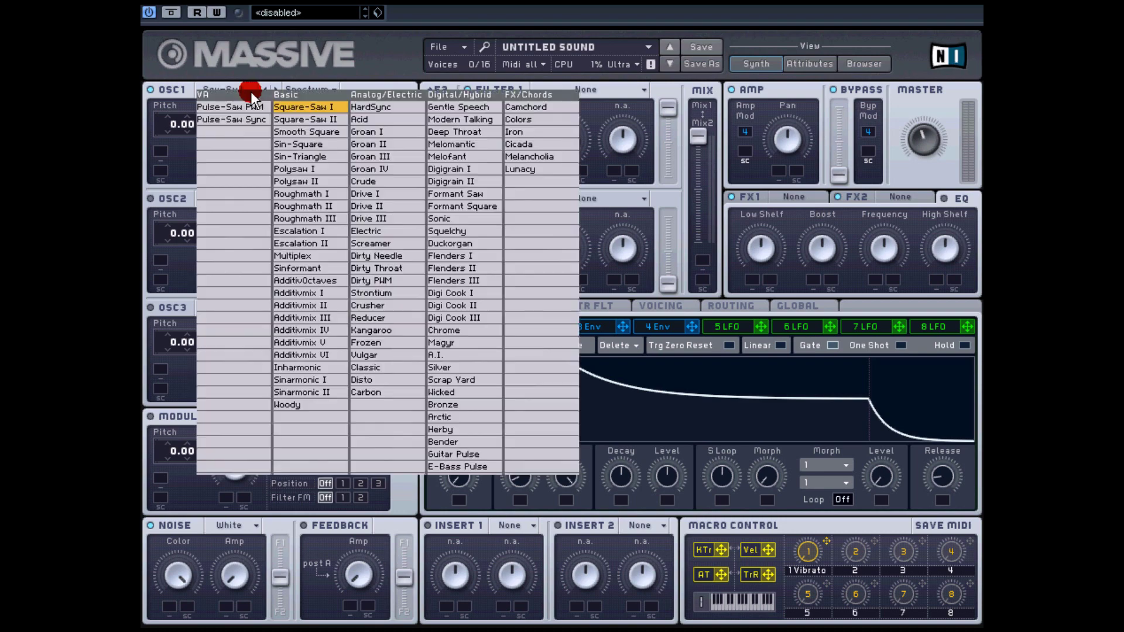
click(377, 194)
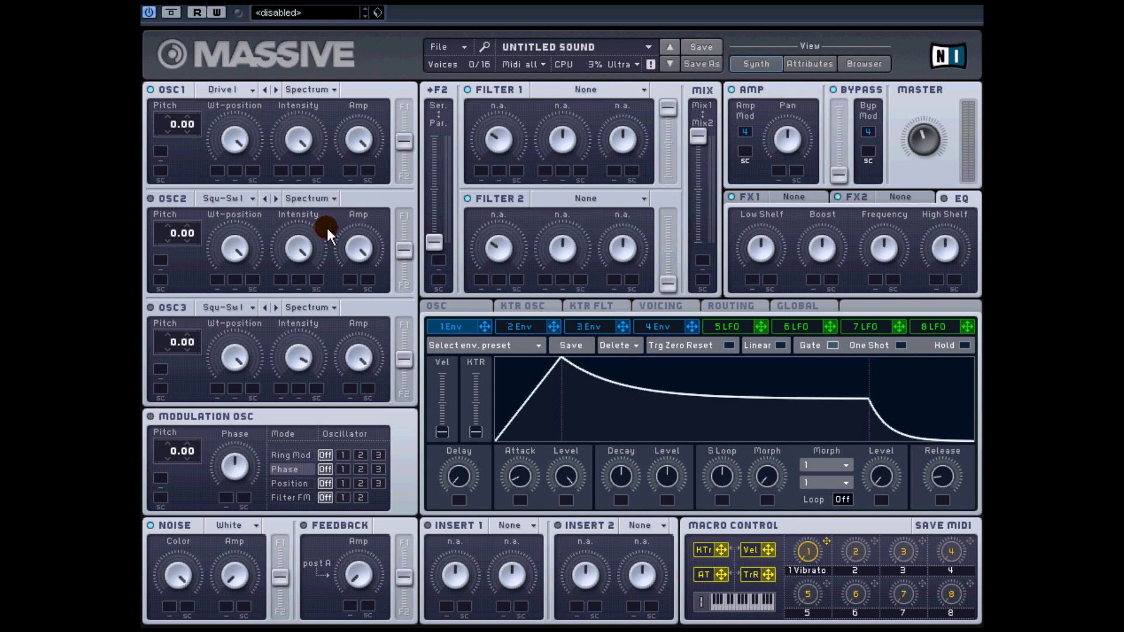
Turn OSC1's Wt-position far down and reduce its Intensity to roughly three quarters
click(240, 133)
drag(237, 139, 239, 244)
drag(297, 141, 299, 179)
Set the filter routing to parallel and send OSC1 fully to Filter 1
click(429, 148)
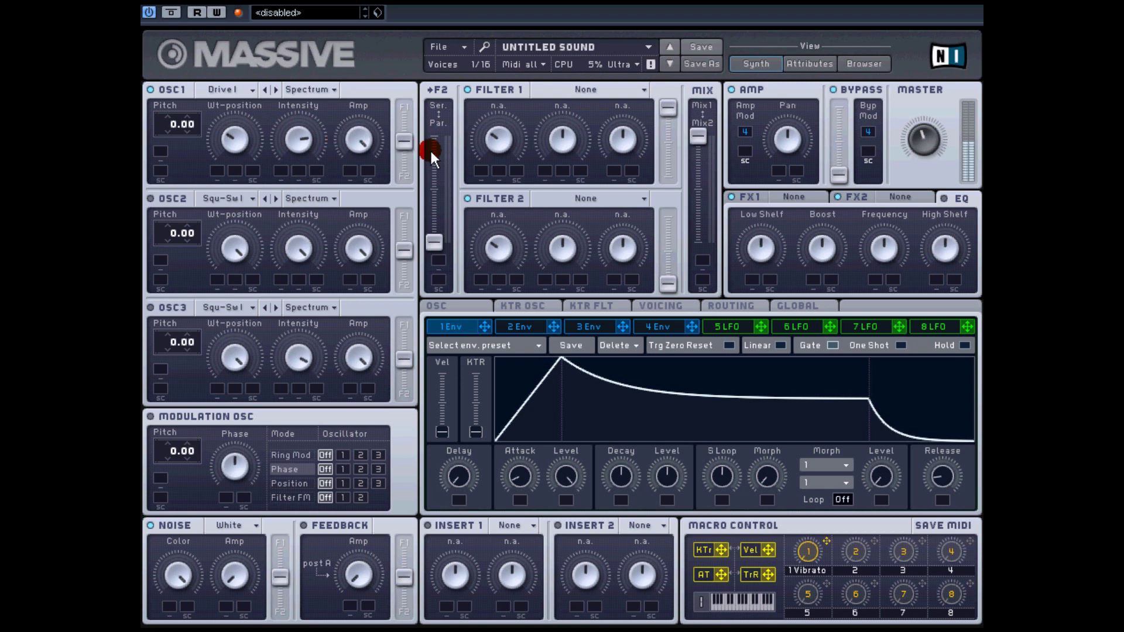
click(242, 134)
drag(427, 245, 440, 108)
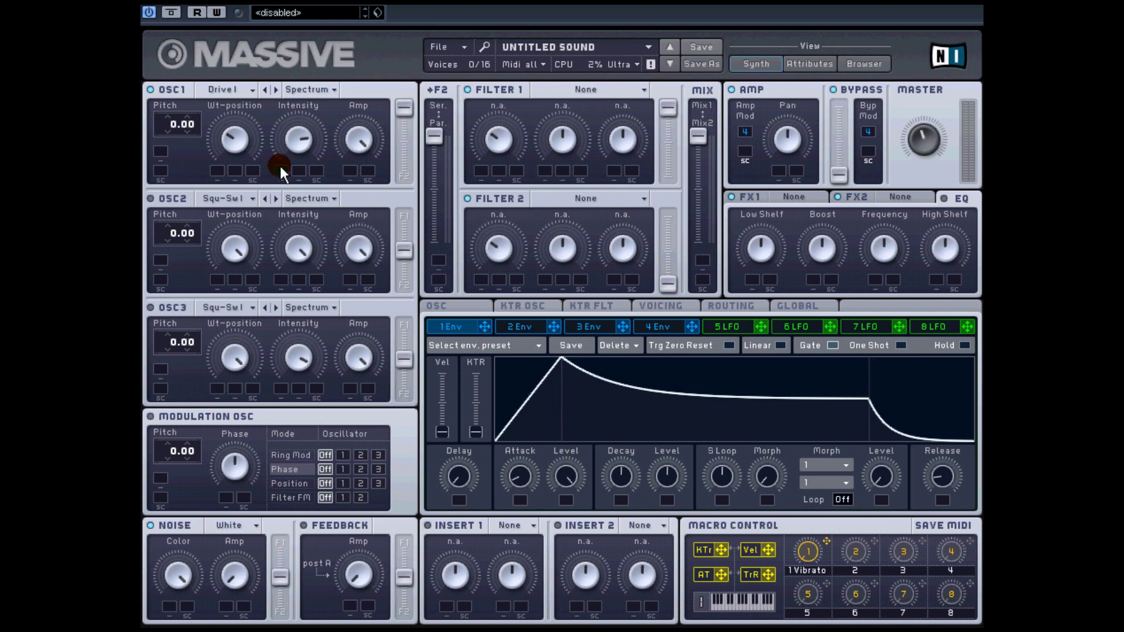
Enable OSC2 and choose the E-Bass Pulse wavetable for it
click(199, 205)
click(263, 198)
click(268, 198)
click(251, 196)
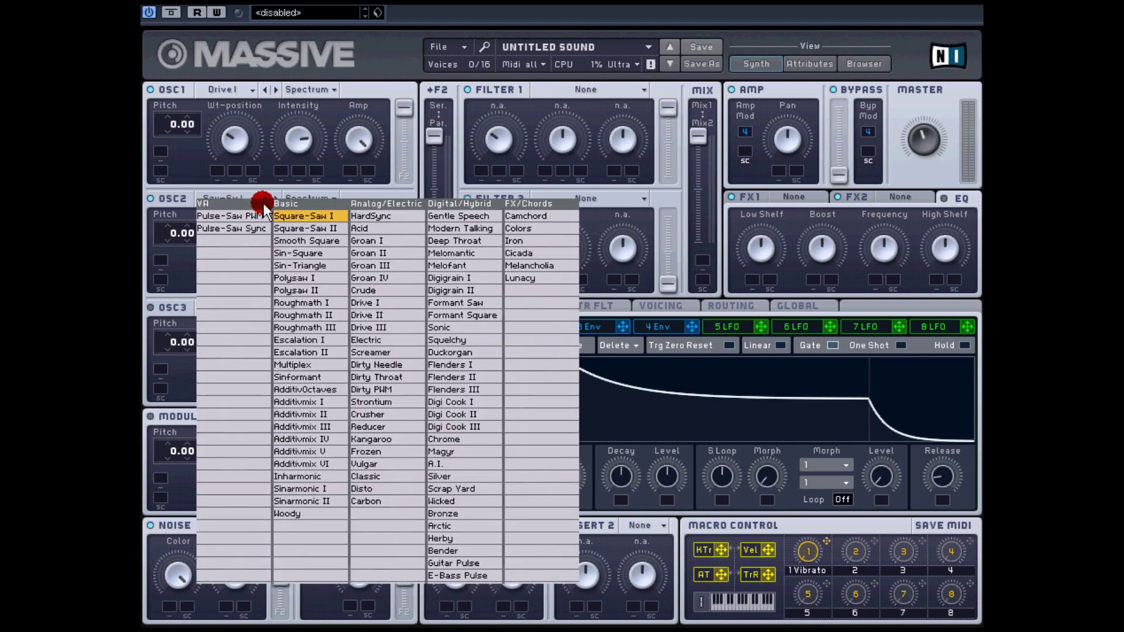
click(467, 573)
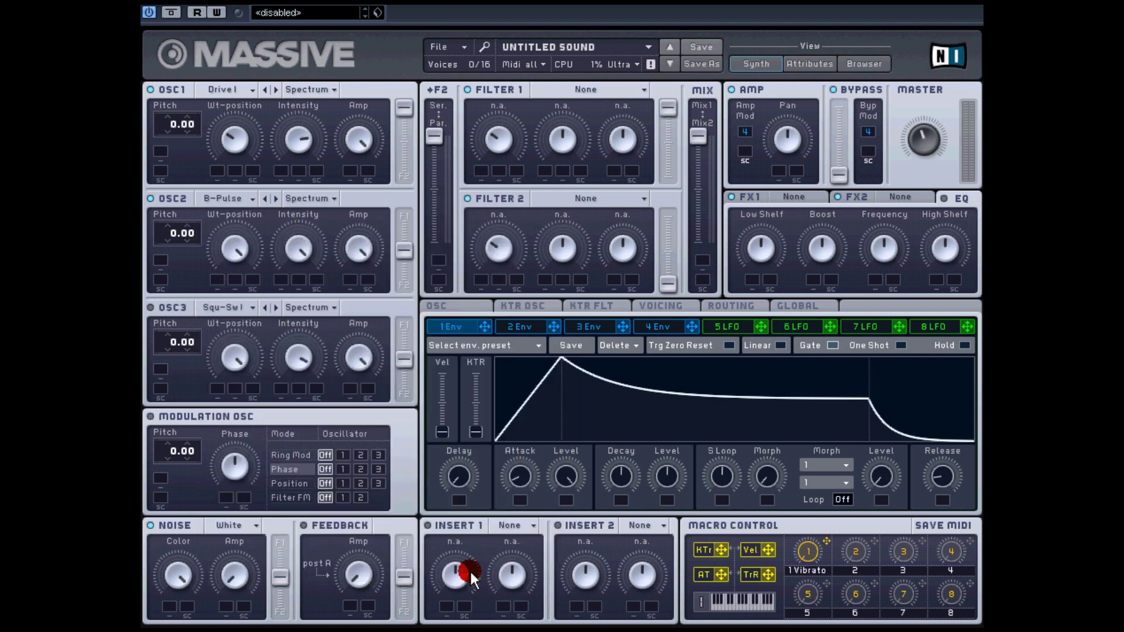
Turn OSC2's Wt-position far down and reduce its Intensity to slightly above the middle
drag(233, 248, 249, 339)
drag(296, 240, 297, 295)
click(288, 240)
Try the Bend + mode on OSC2 and switch it back to Spectrum
click(320, 201)
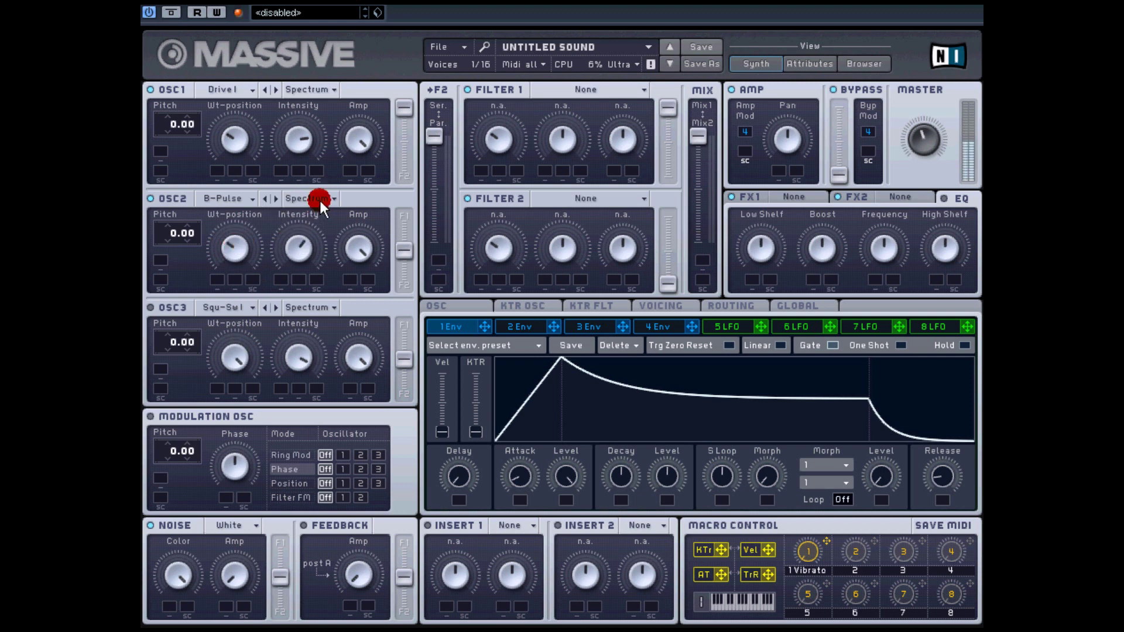
click(329, 198)
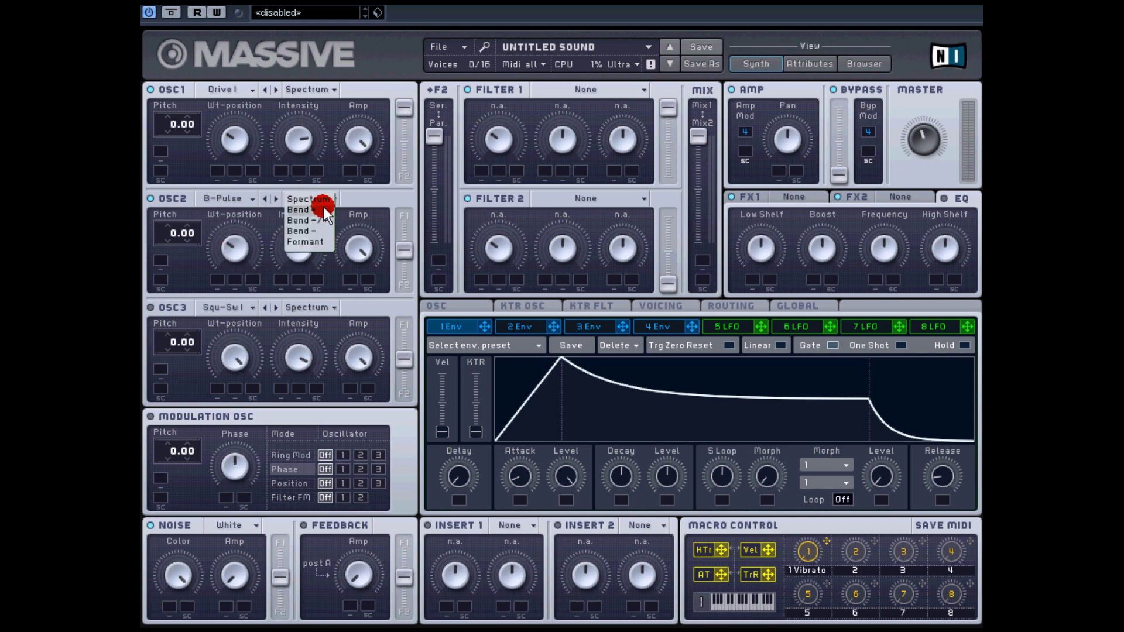
click(323, 208)
click(252, 240)
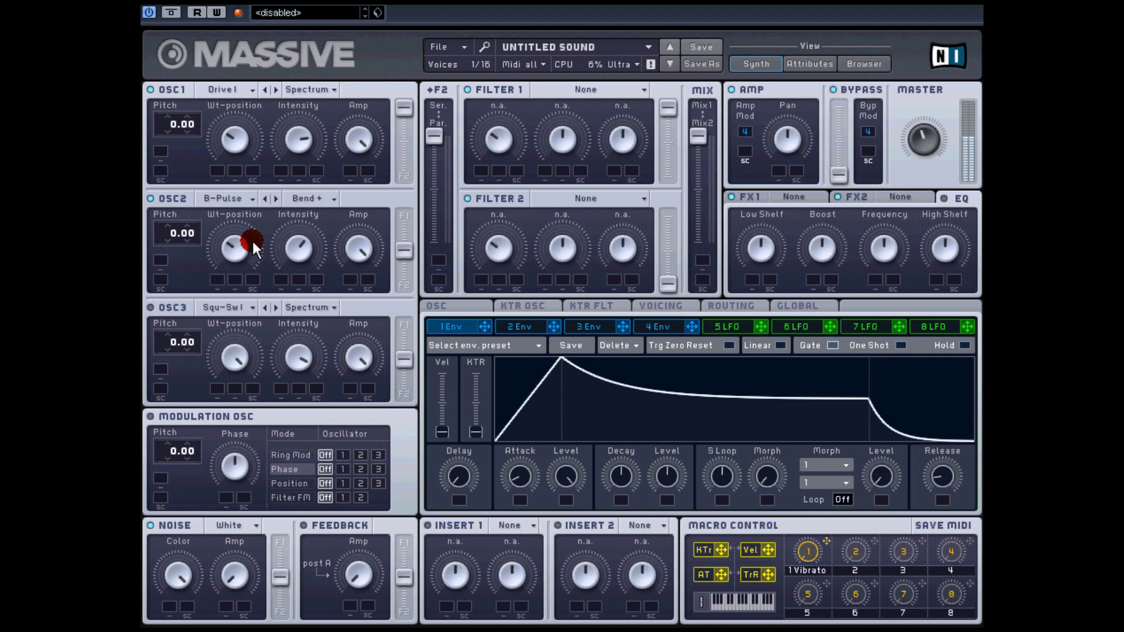
click(315, 195)
click(312, 201)
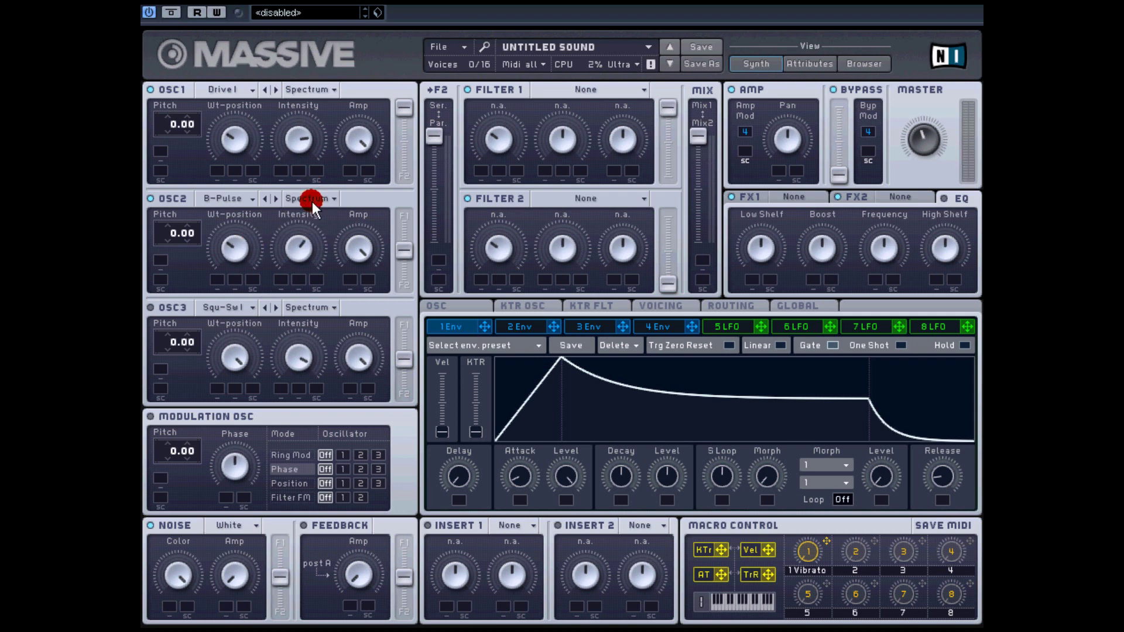
click(248, 237)
click(282, 264)
Lengthen the attack and release of the 4 Env amplitude envelope to around the middle of their ranges
click(672, 326)
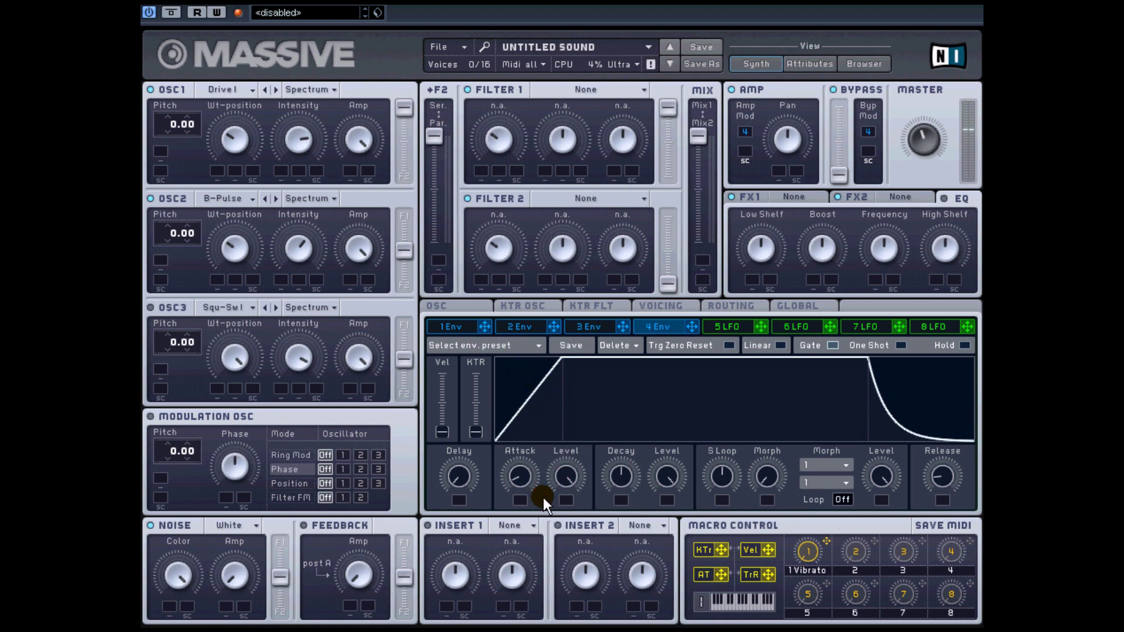
mouse_move(521, 484)
mouse_down()
mouse_move(529, 496)
mouse_move(520, 466)
mouse_move(522, 499)
mouse_move(530, 419)
mouse_move(543, 475)
mouse_move(528, 478)
mouse_move(522, 457)
mouse_move(535, 433)
mouse_move(520, 481)
mouse_up()
mouse_move(936, 483)
mouse_down()
mouse_move(942, 453)
mouse_move(951, 479)
mouse_move(946, 464)
mouse_move(934, 489)
mouse_up()
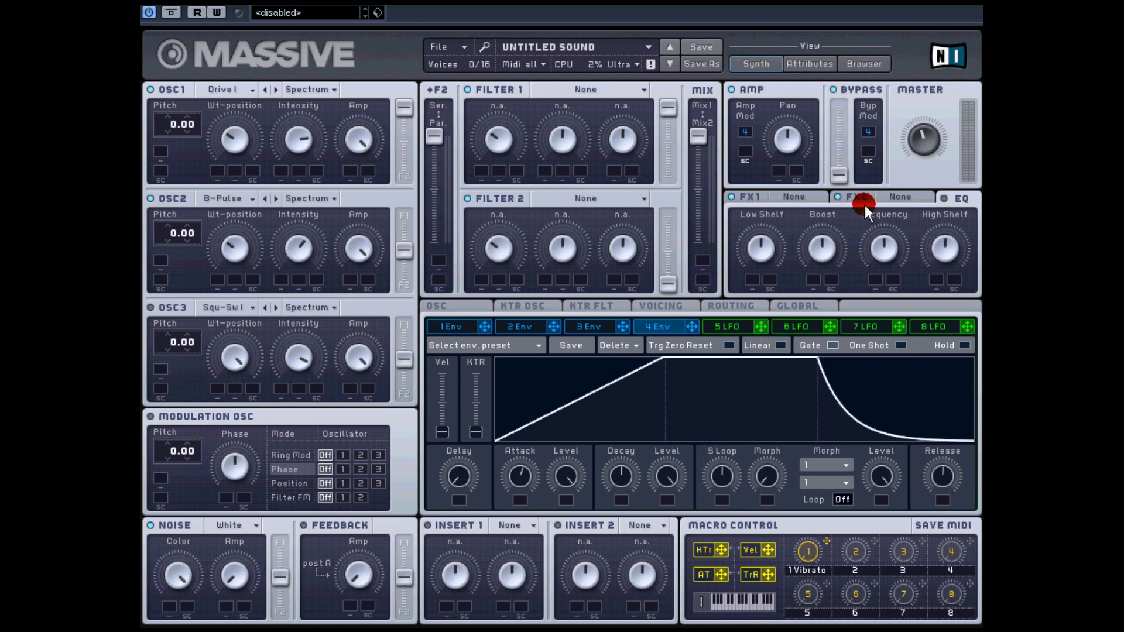
Load Chorus Ensemble into FX1 and adjust its Dry/Wet to slightly above the middle
click(802, 197)
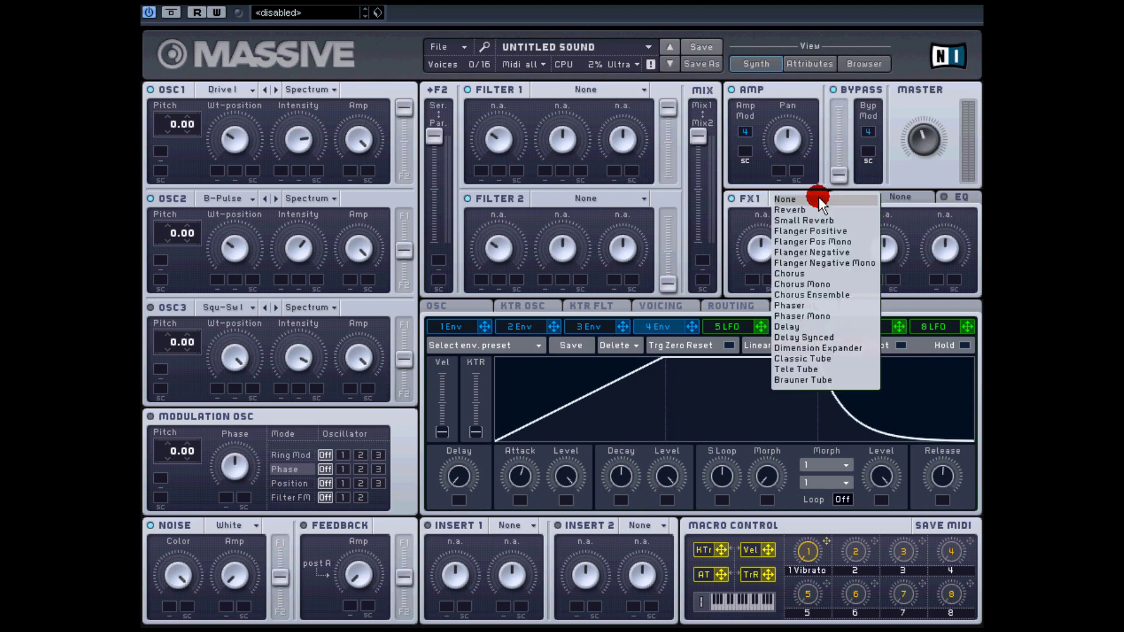
click(818, 298)
mouse_move(754, 252)
mouse_down()
mouse_move(765, 226)
mouse_move(763, 258)
mouse_up()
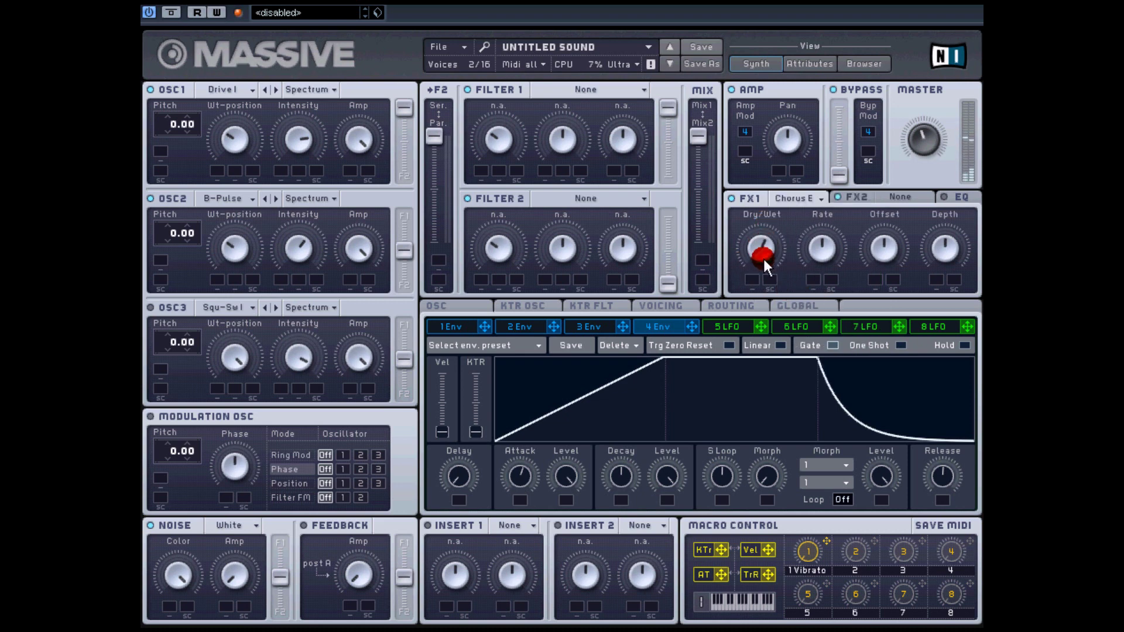
Lengthen the 4 Env release further, to roughly three quarters of its range
drag(956, 488, 949, 463)
drag(949, 469, 948, 435)
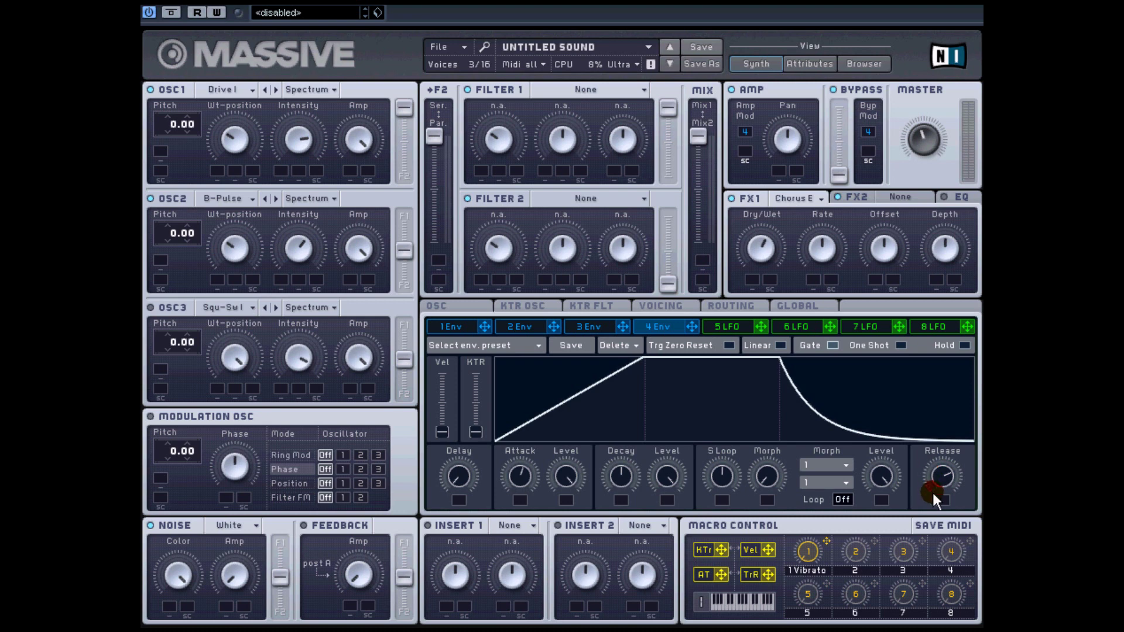
Load Reverb into FX2, raise its Size slightly above the middle and keep Dry/Wet around half
click(906, 198)
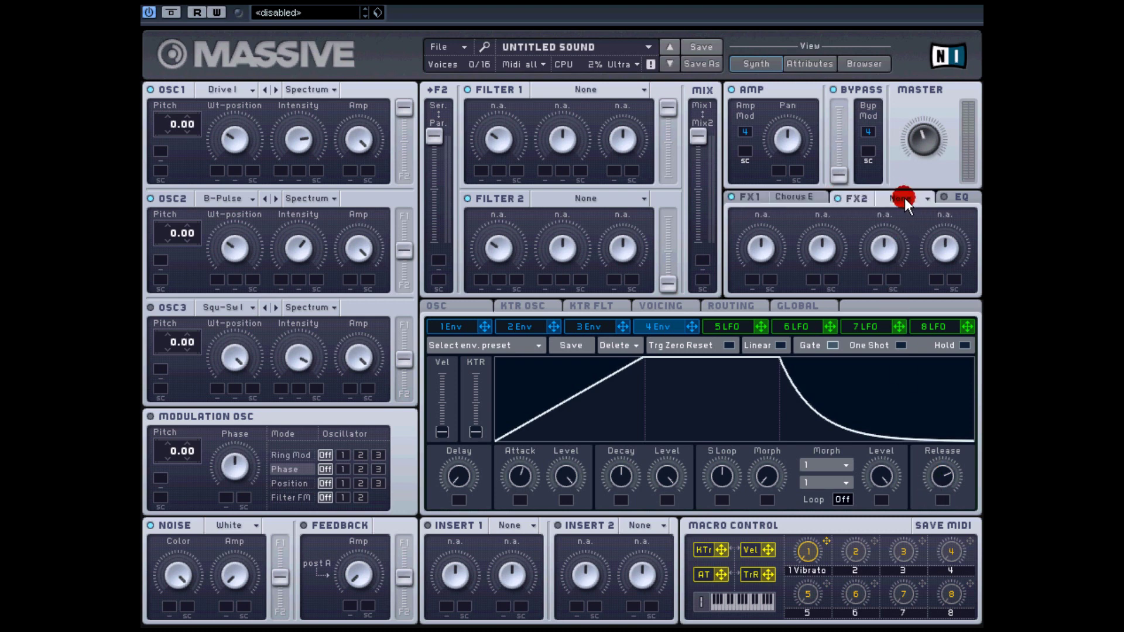
click(911, 198)
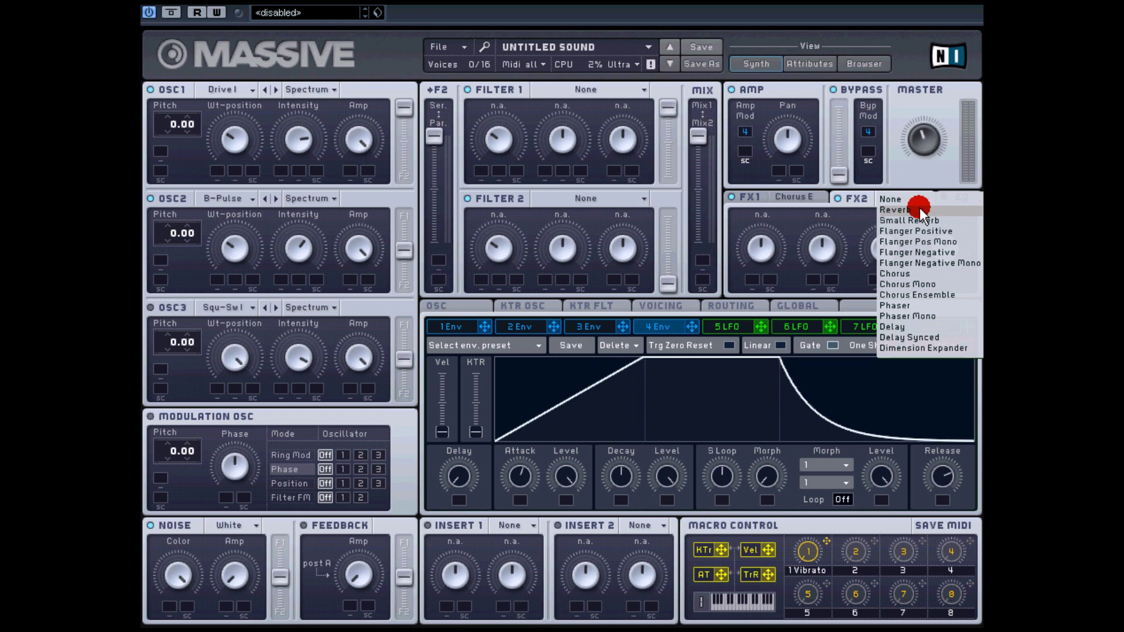
click(919, 210)
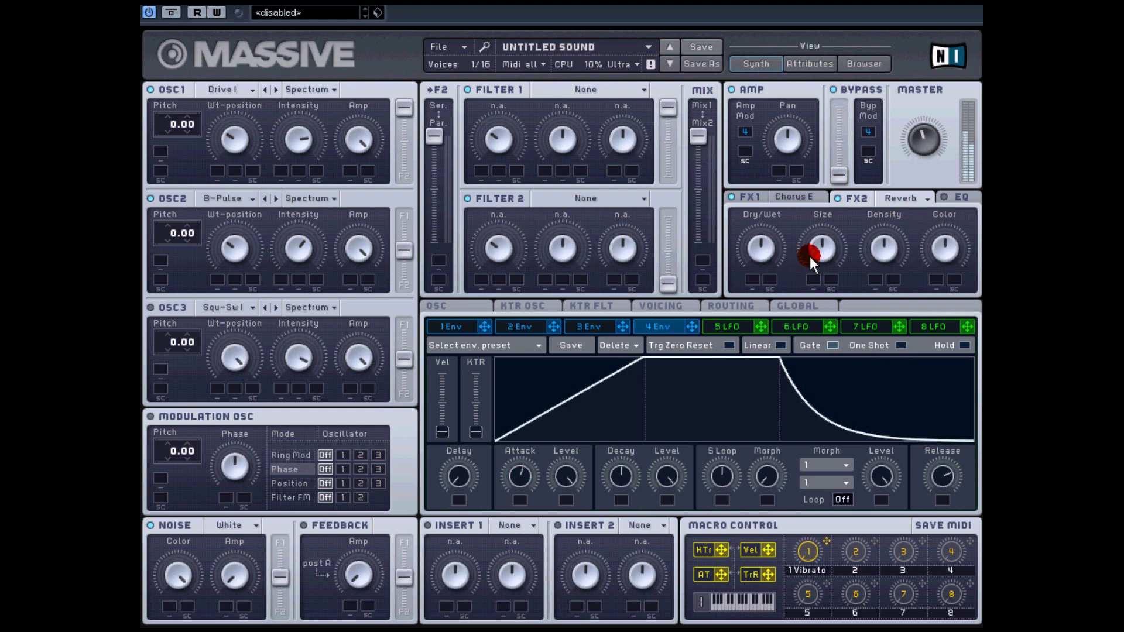
mouse_move(827, 239)
mouse_down()
mouse_move(869, 208)
mouse_move(820, 252)
mouse_move(833, 252)
mouse_move(820, 270)
mouse_move(837, 244)
mouse_up()
mouse_move(760, 245)
mouse_down()
mouse_move(769, 268)
mouse_move(762, 242)
mouse_up()
Apply the modulation oscillator's phase modulation to oscillator 2 and raise the Phase amount above the middle
click(362, 469)
drag(241, 465, 242, 464)
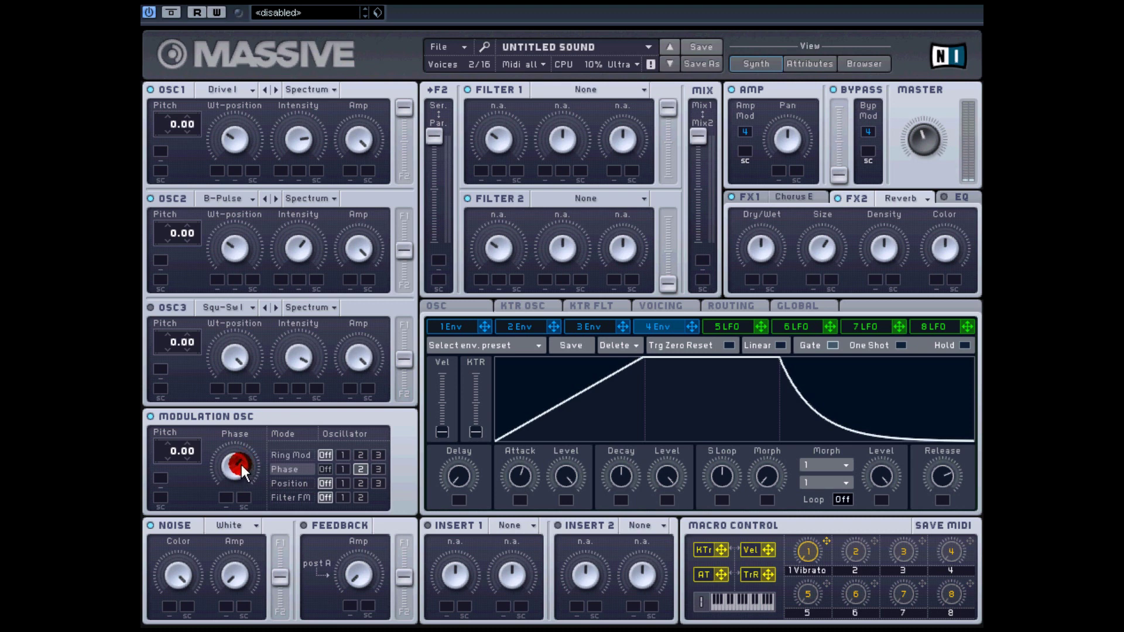
Set Filter 1 to Lowpass 4 and lower its Cutoff to just below the middle
click(525, 73)
click(642, 90)
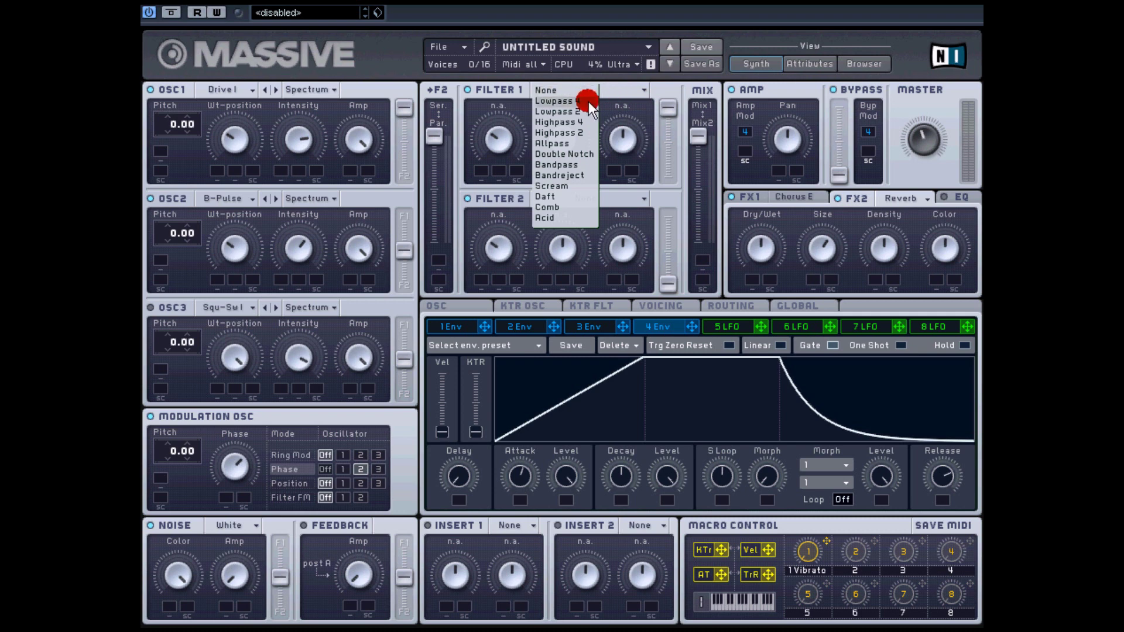
click(631, 78)
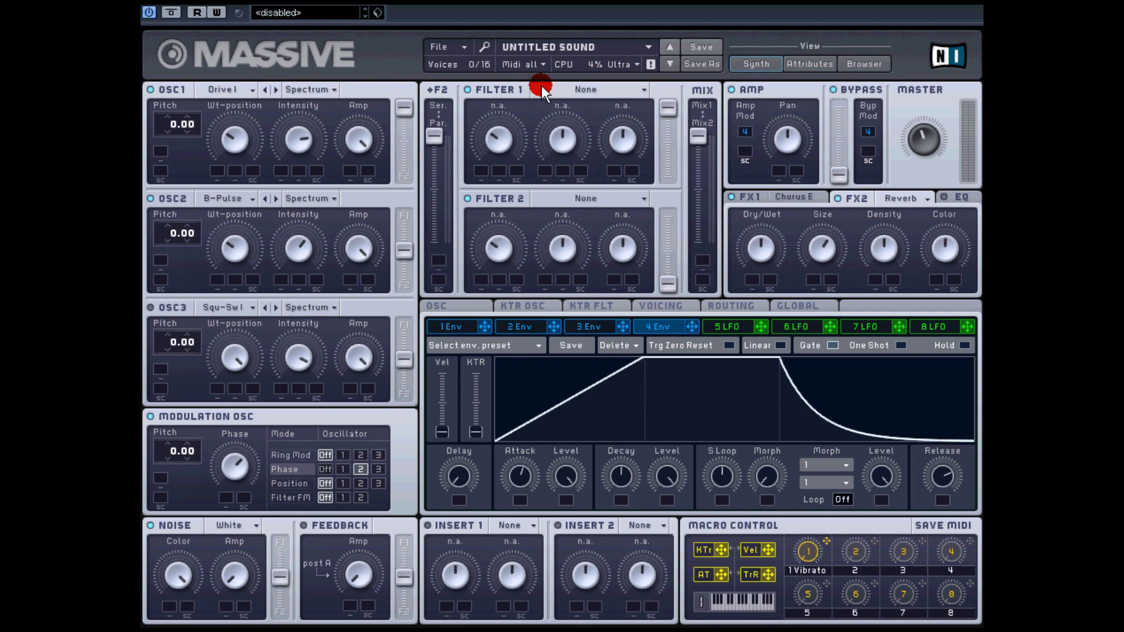
click(643, 88)
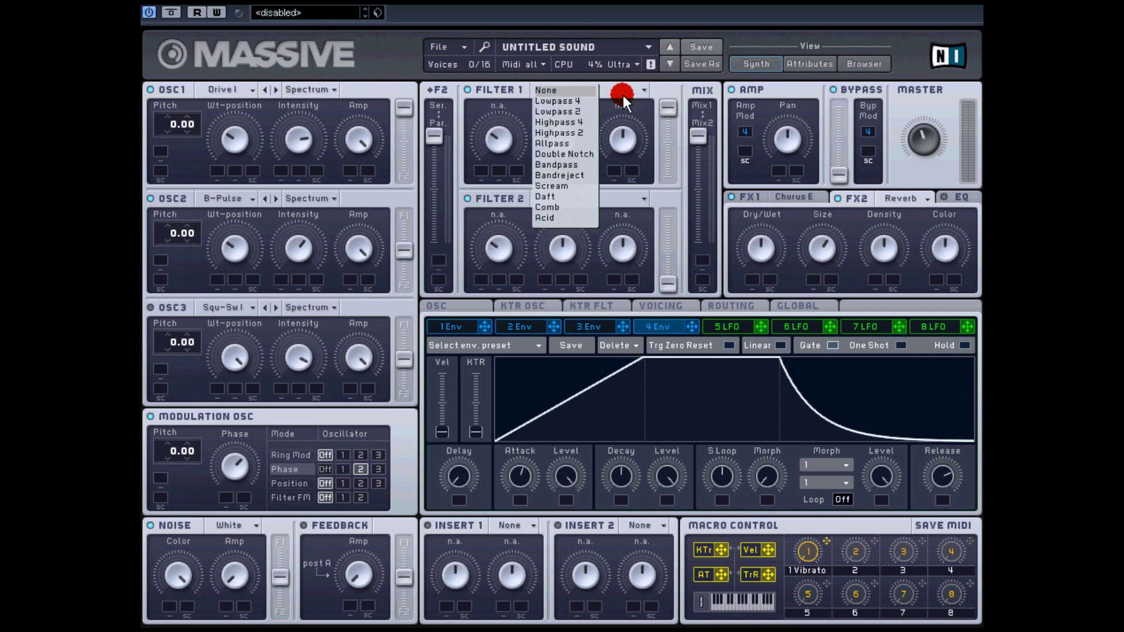
click(586, 106)
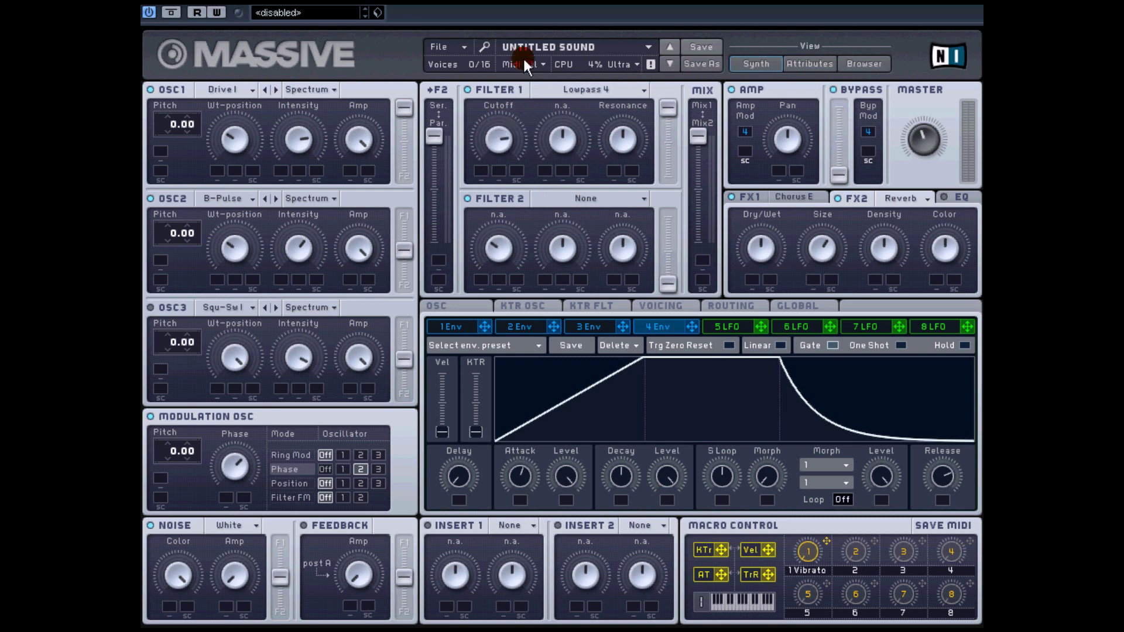
click(503, 140)
drag(505, 138, 494, 223)
click(509, 238)
Raise OSC1's Wt-position above the middle and assign 5 LFO to modulate it
click(380, 155)
mouse_move(263, 136)
mouse_down()
mouse_move(282, 135)
mouse_move(237, 139)
mouse_move(242, 83)
mouse_up()
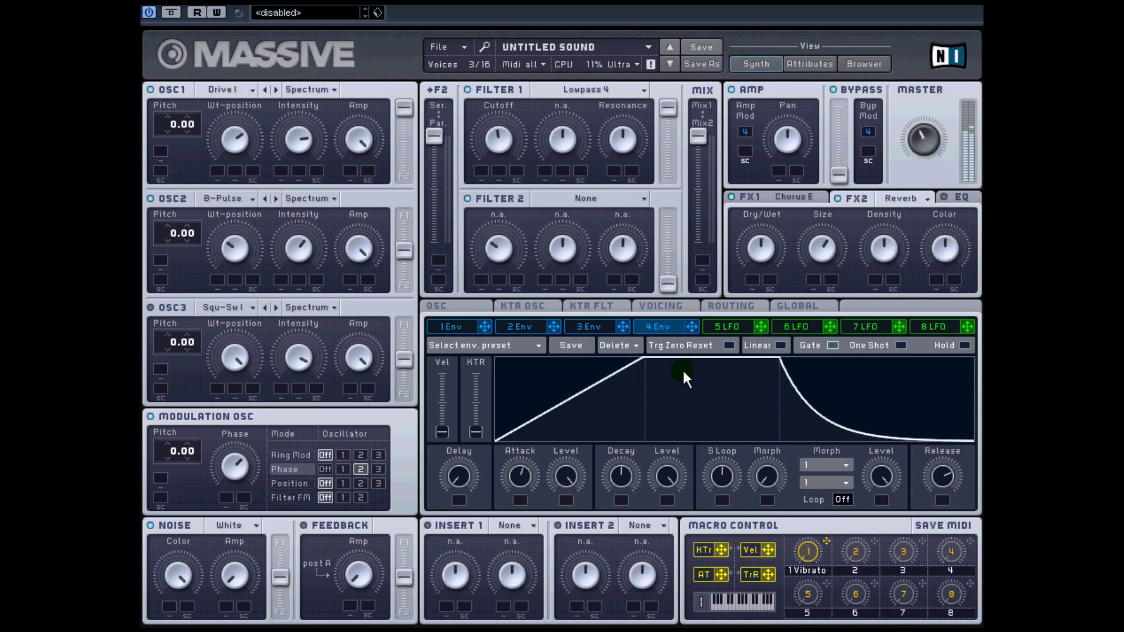
drag(761, 325, 220, 142)
Shift the phase of 5 LFO's sine curve, crossfade fully to it and sync the LFO at a 1/4 ratio
click(742, 326)
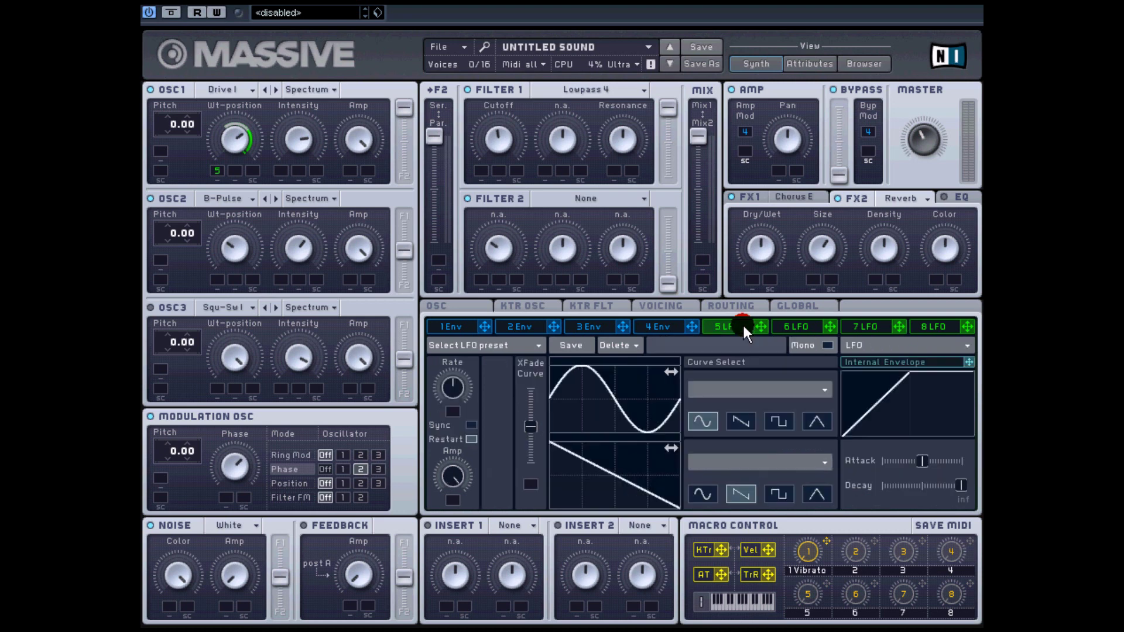
drag(664, 371, 641, 371)
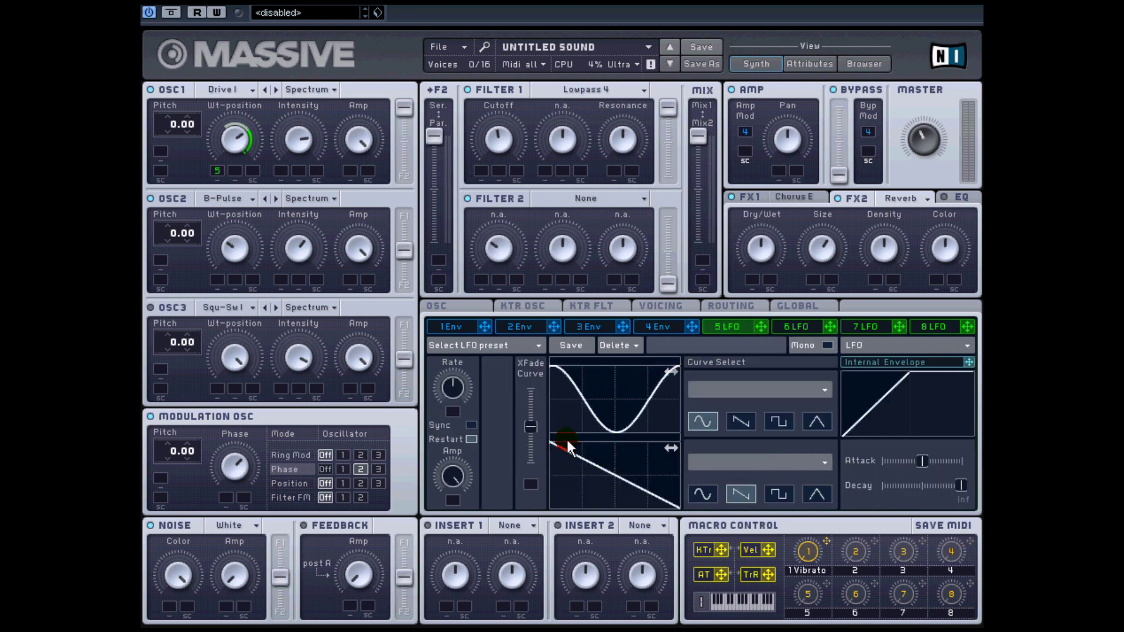
click(471, 421)
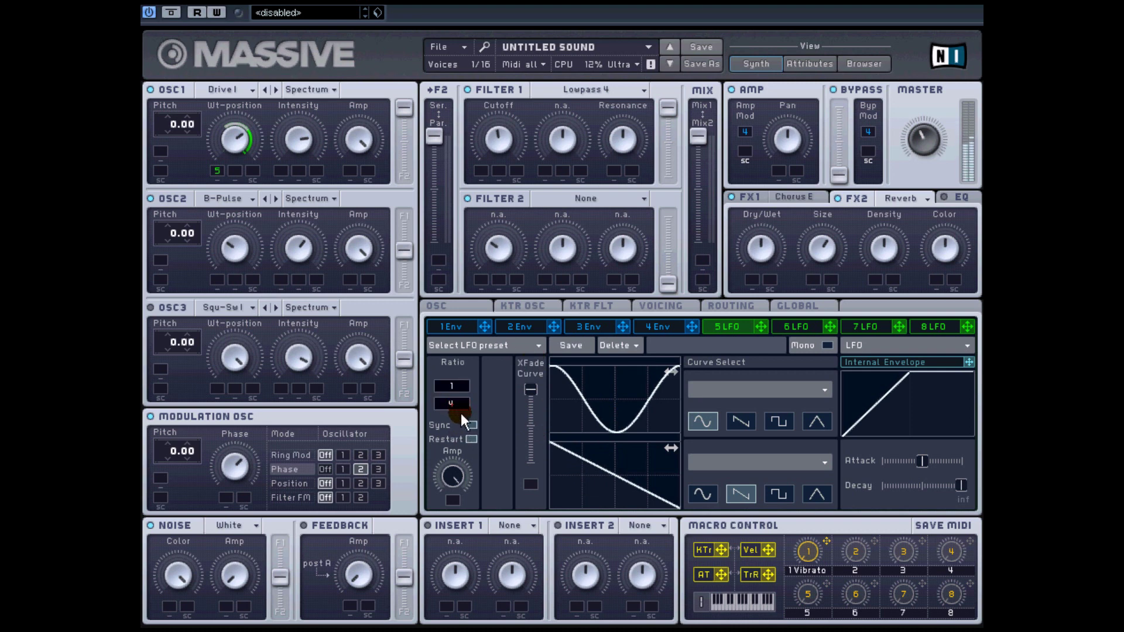
Lower OSC1's Wt-position to about the middle and detune OSC2's pitch to -0.09
drag(228, 140, 231, 155)
click(187, 239)
click(187, 240)
drag(187, 240, 189, 229)
drag(188, 241, 188, 242)
click(217, 229)
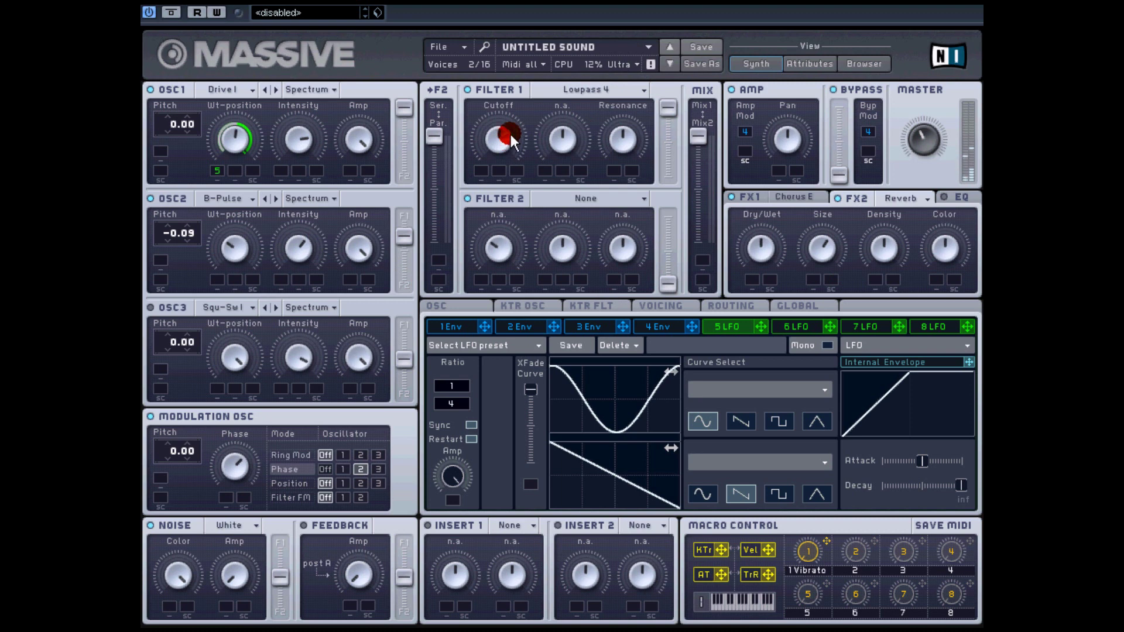
Lower the Filter 1 Cutoff further to darken the sound
mouse_move(505, 139)
mouse_down()
mouse_move(510, 124)
mouse_move(506, 145)
mouse_move(540, 184)
mouse_up()
mouse_move(511, 153)
mouse_down()
mouse_move(509, 188)
mouse_move(495, 130)
mouse_up()
Cut the EQ's Low Shelf to below the middle
click(953, 198)
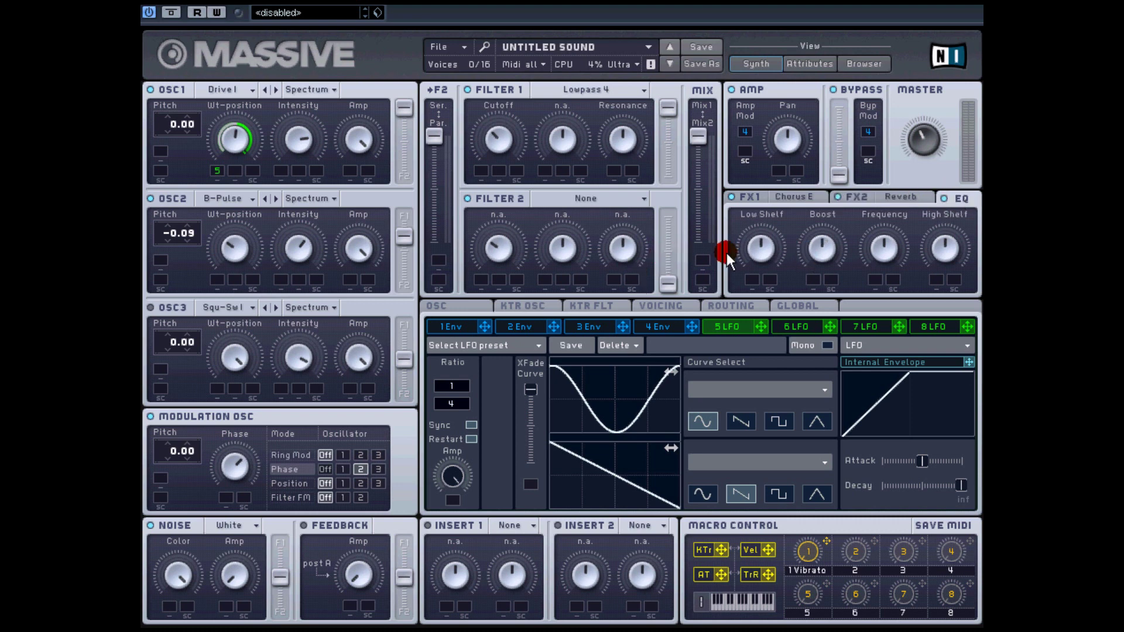
mouse_move(767, 222)
mouse_down()
mouse_move(761, 296)
mouse_move(764, 222)
mouse_move(970, 213)
mouse_move(945, 198)
mouse_move(944, 252)
mouse_move(704, 535)
mouse_move(714, 517)
mouse_up()
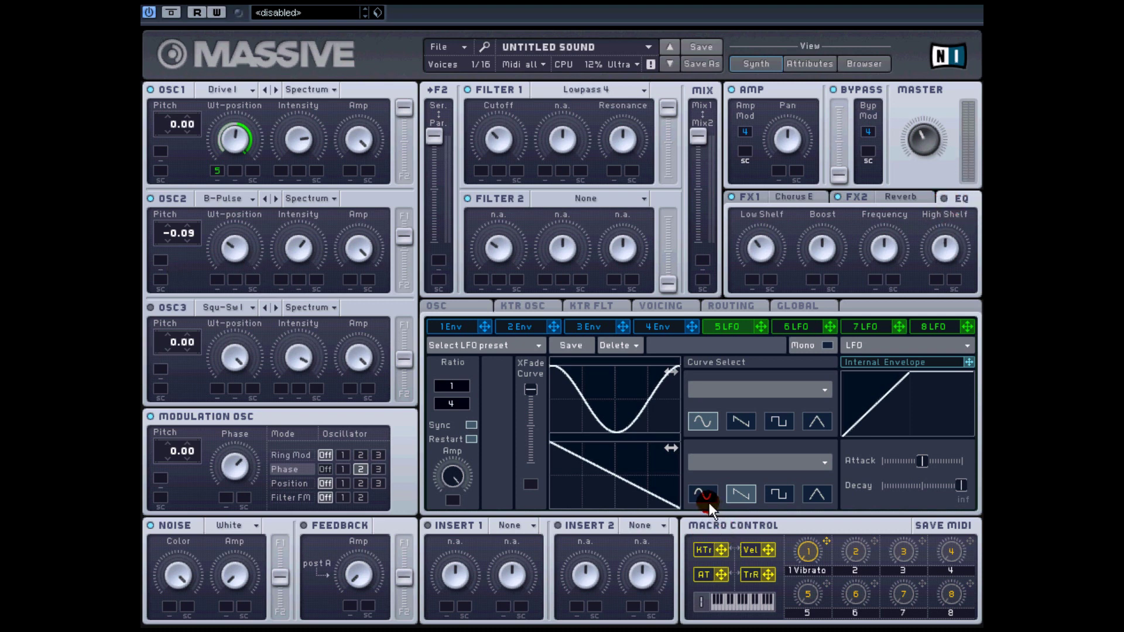